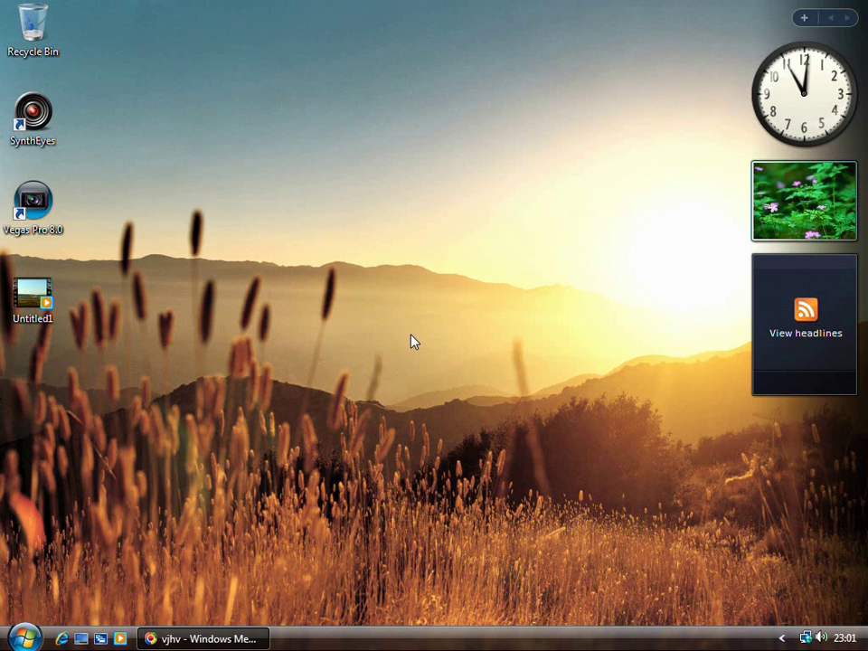
# Open SynthEyes from the desktop.
pyautogui.rightClick(36, 116)
pyautogui.click(58, 124)
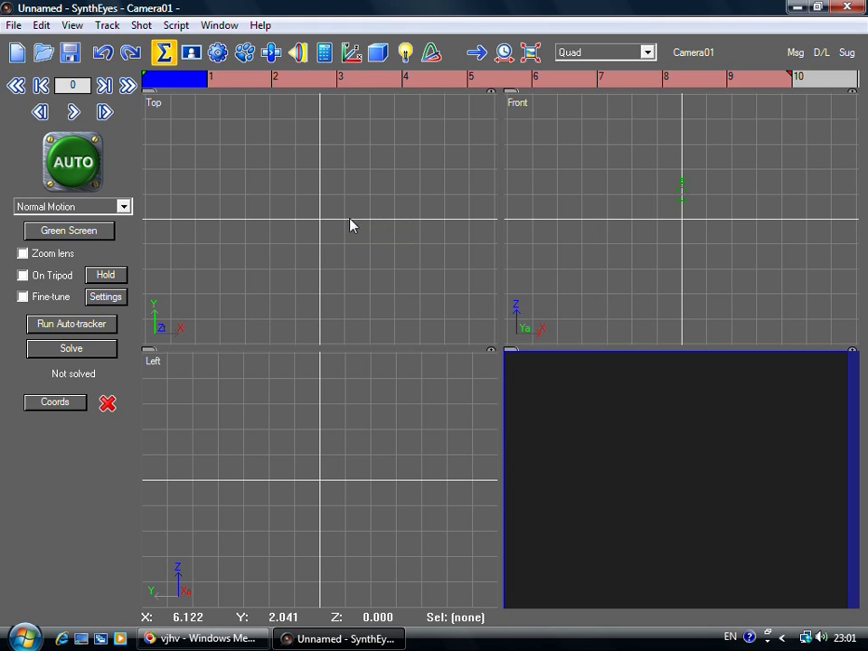
pyautogui.click(13, 26)
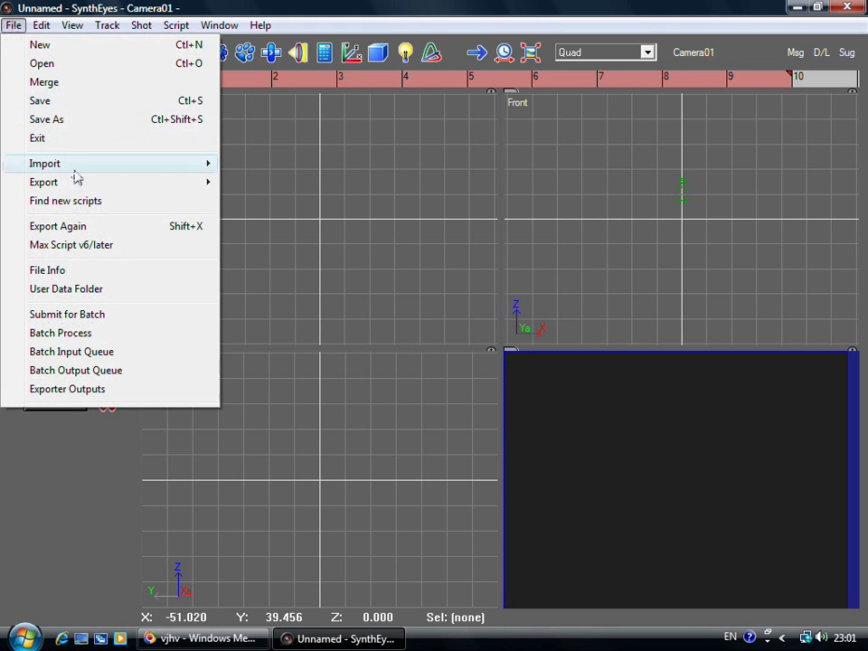
pyautogui.click(214, 116)
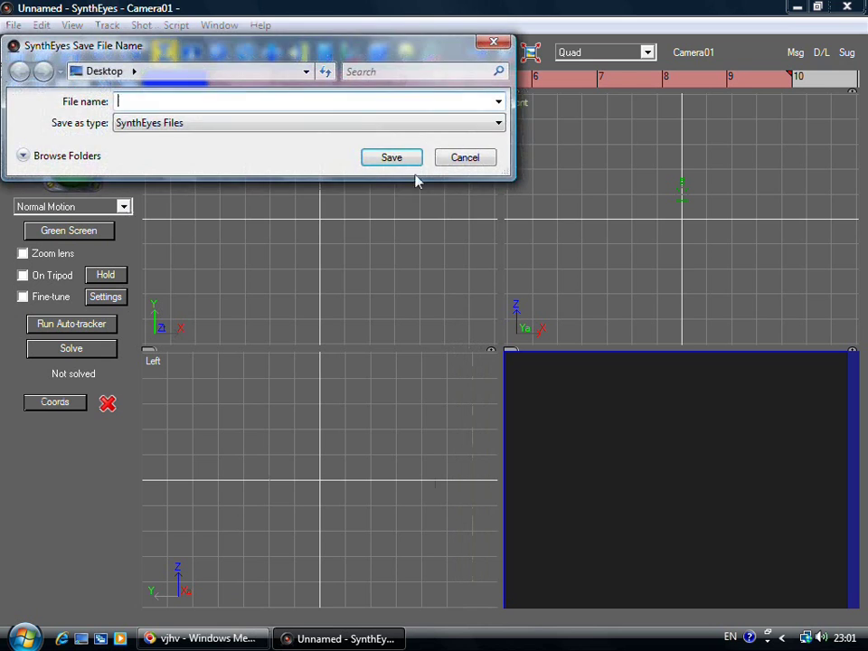
pyautogui.click(464, 158)
# Import the Untitled1 video clip from the desktop as a new shot.
pyautogui.click(13, 25)
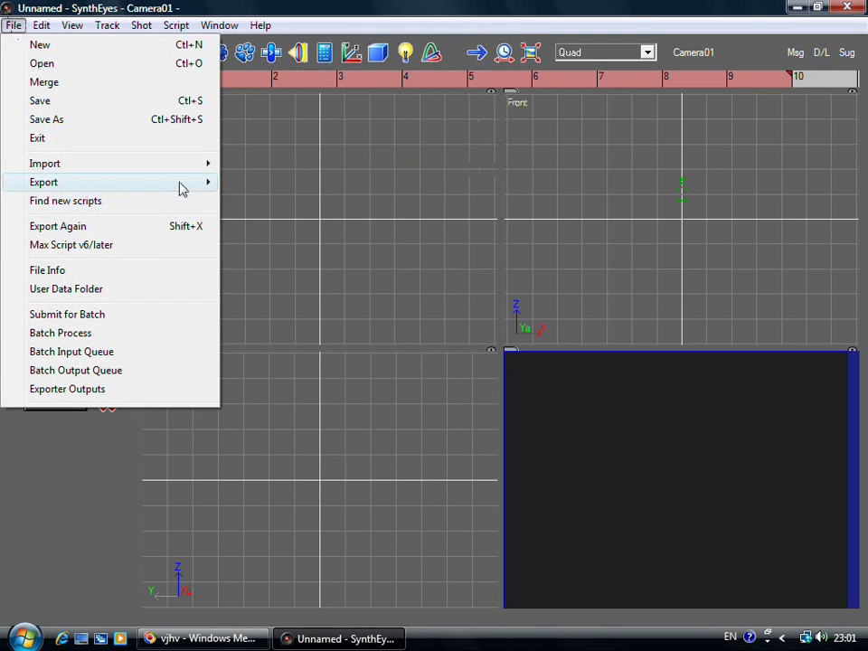
pyautogui.moveTo(188, 172)
pyautogui.click(276, 166)
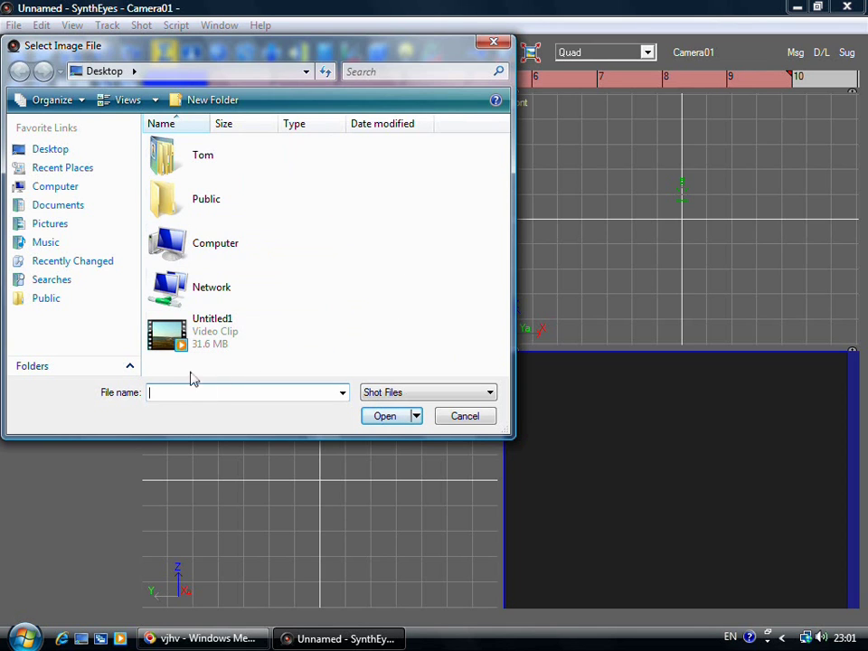
pyautogui.click(179, 342)
pyautogui.click(390, 416)
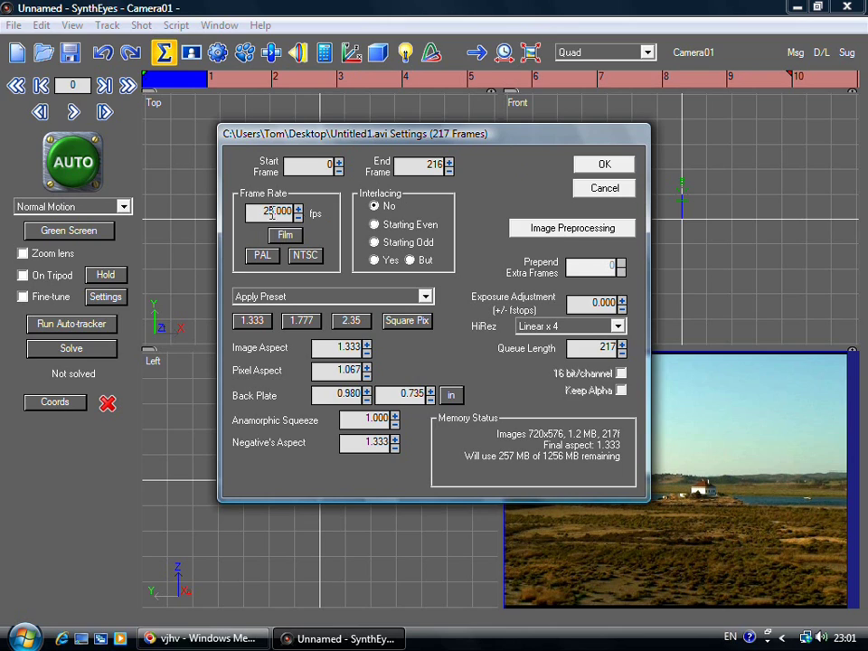
# Set the shot's interlacing to Starting Even with the PAL frame rate and accept the shot settings.
pyautogui.click(376, 226)
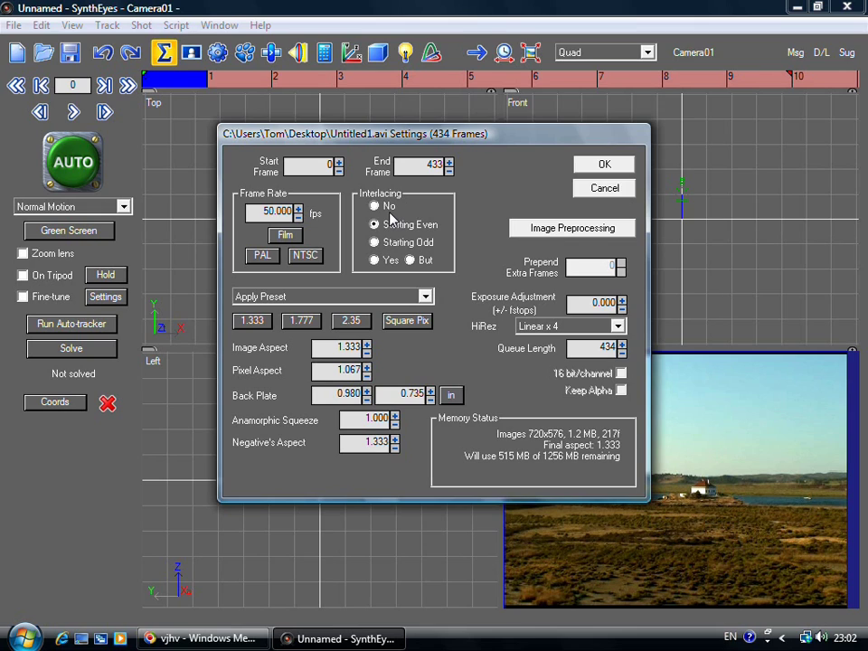
pyautogui.click(262, 255)
pyautogui.click(609, 166)
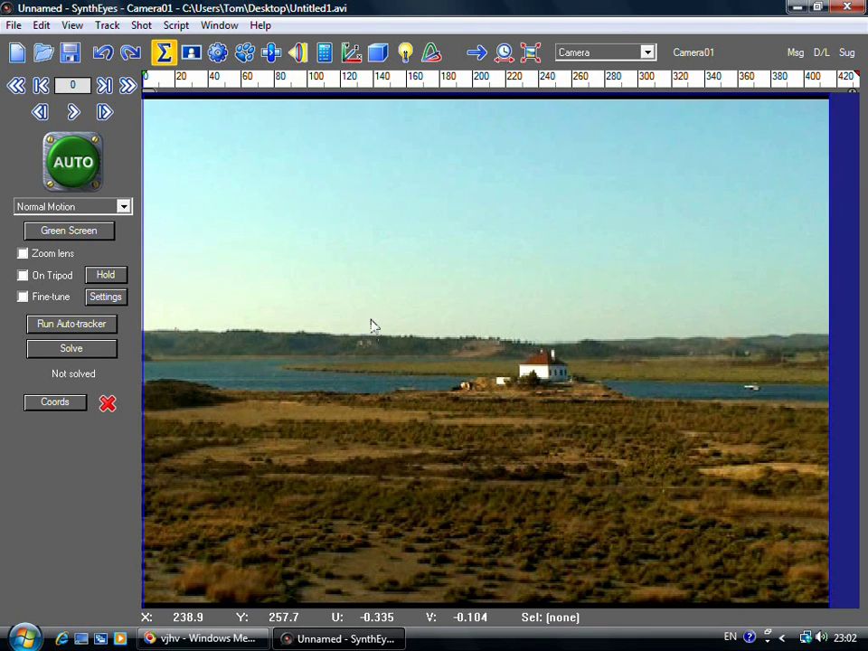
# Run the fully automatic tracking and camera solve on the shot and close the solver report.
pyautogui.click(76, 162)
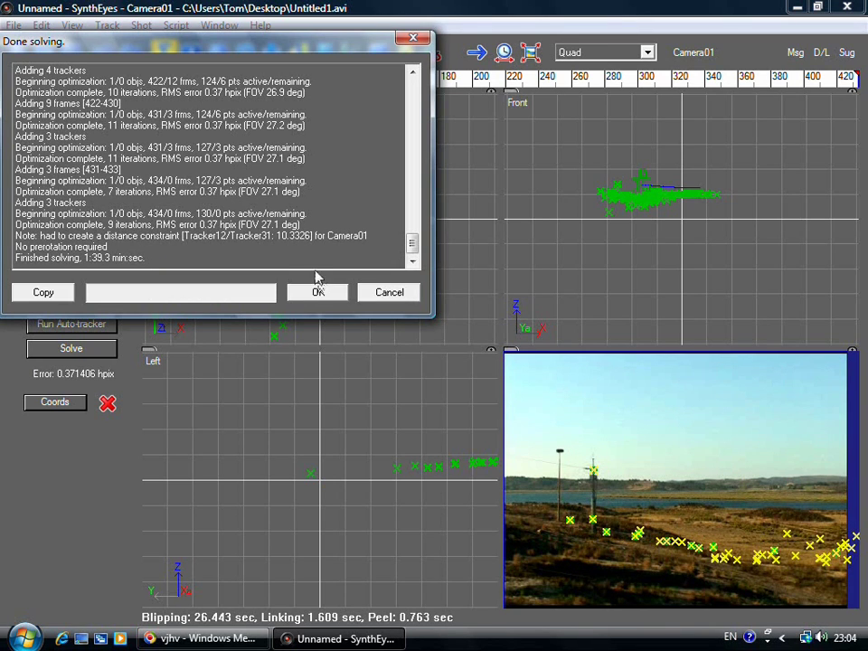
pyautogui.click(318, 293)
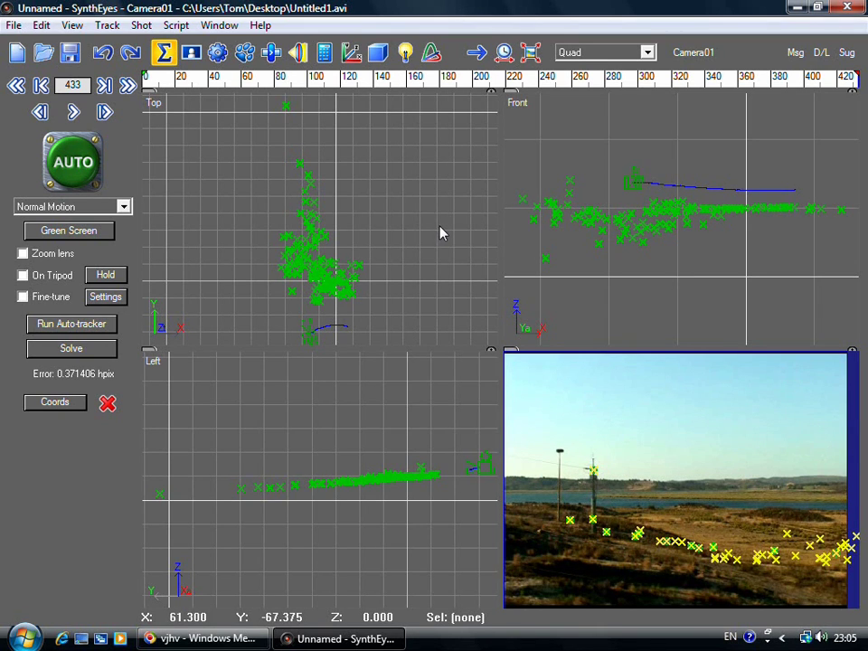
# Enable fine-tuning during auto-track and run fine-tuning on all auto-trackers with the default parameters.
pyautogui.click(107, 25)
pyautogui.moveTo(72, 24)
pyautogui.moveTo(106, 24)
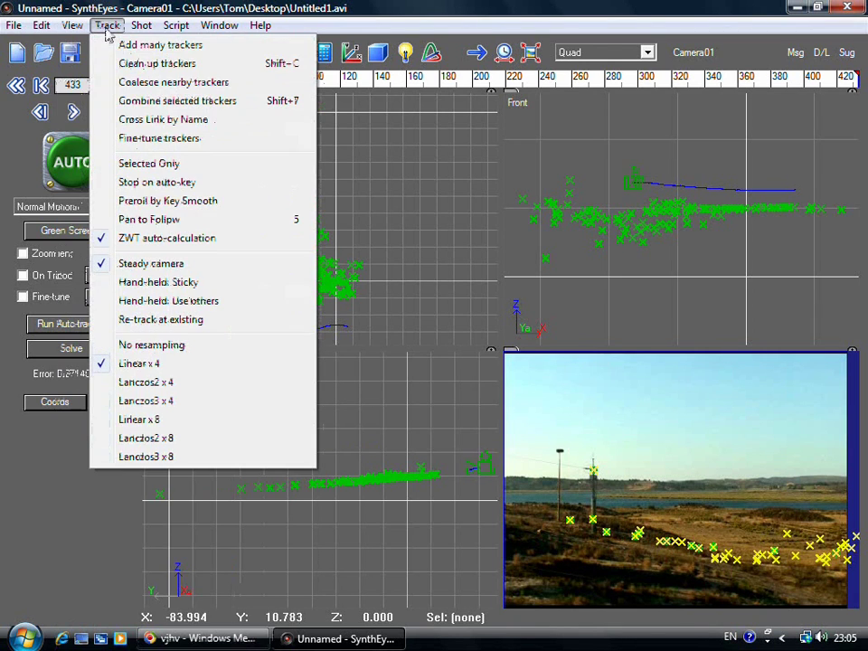
pyautogui.click(135, 140)
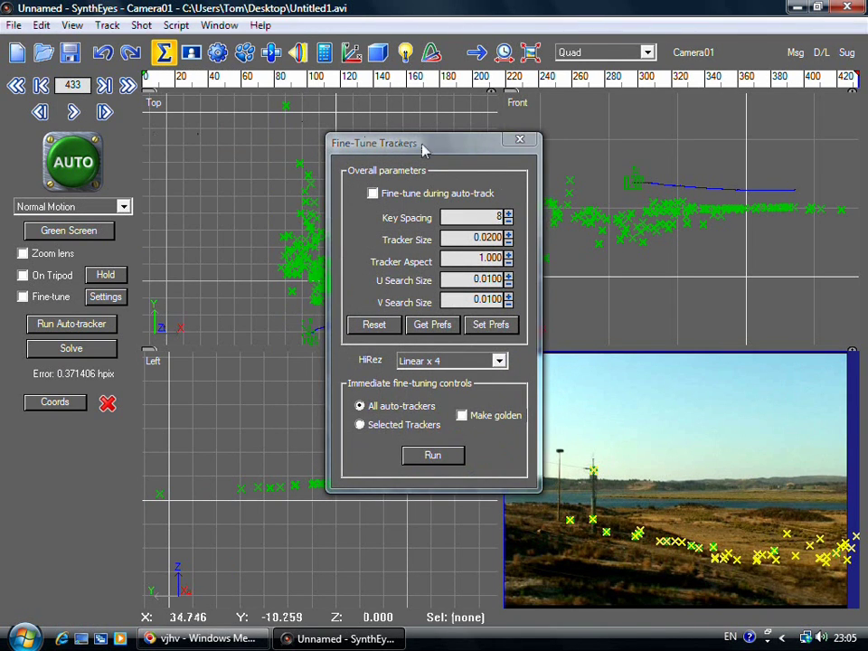
pyautogui.click(373, 194)
pyautogui.click(366, 322)
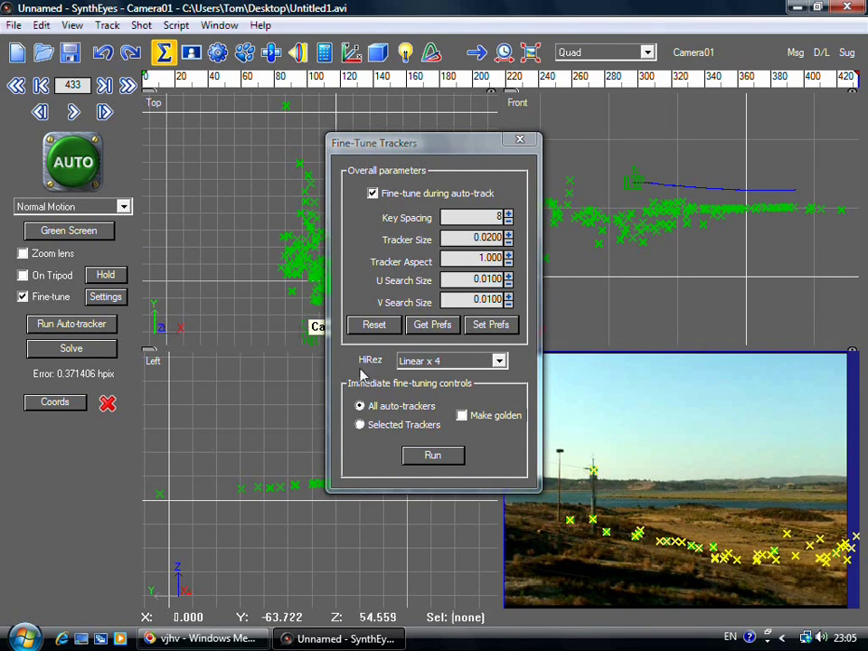
pyautogui.click(436, 457)
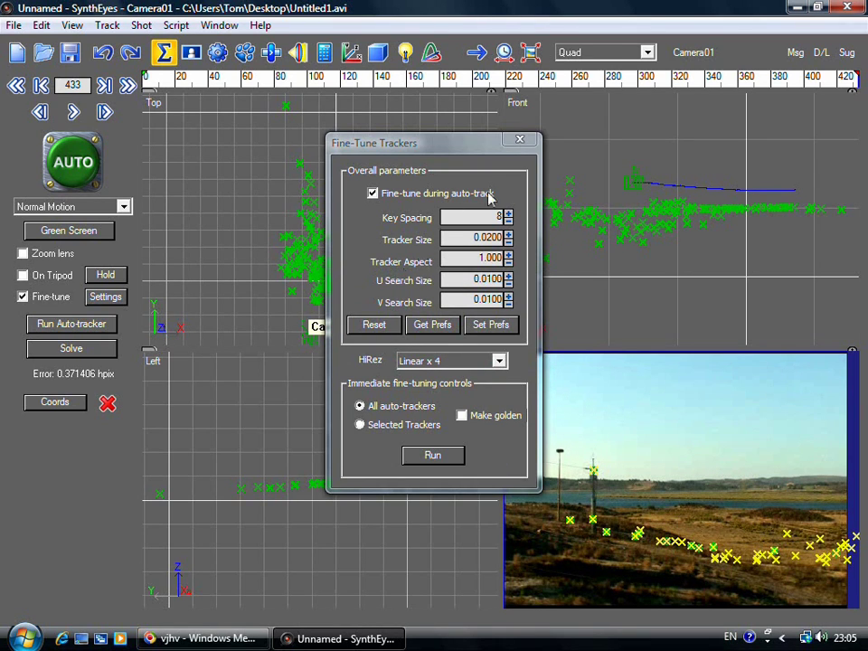
pyautogui.click(521, 142)
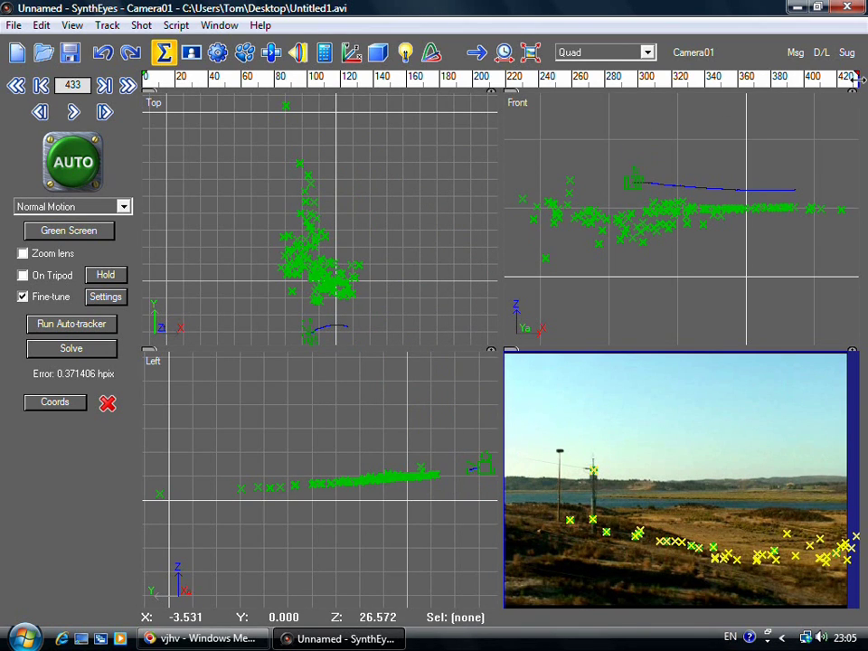
# Go back to frame 2 and create a box about 12 × 10.5 × 7 units in the Top view.
pyautogui.moveTo(859, 79); pyautogui.dragTo(147, 78)
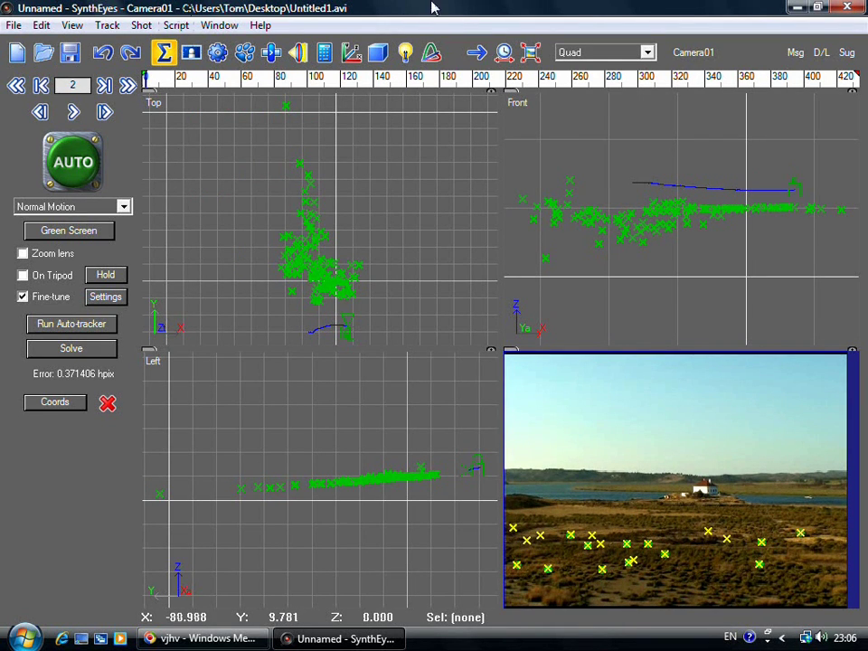
pyautogui.click(377, 52)
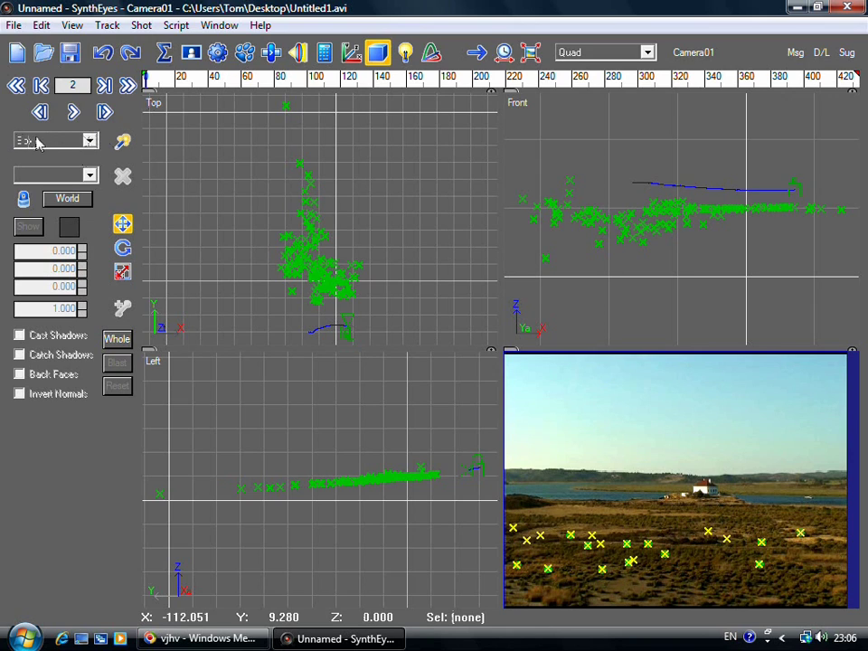
pyautogui.click(122, 141)
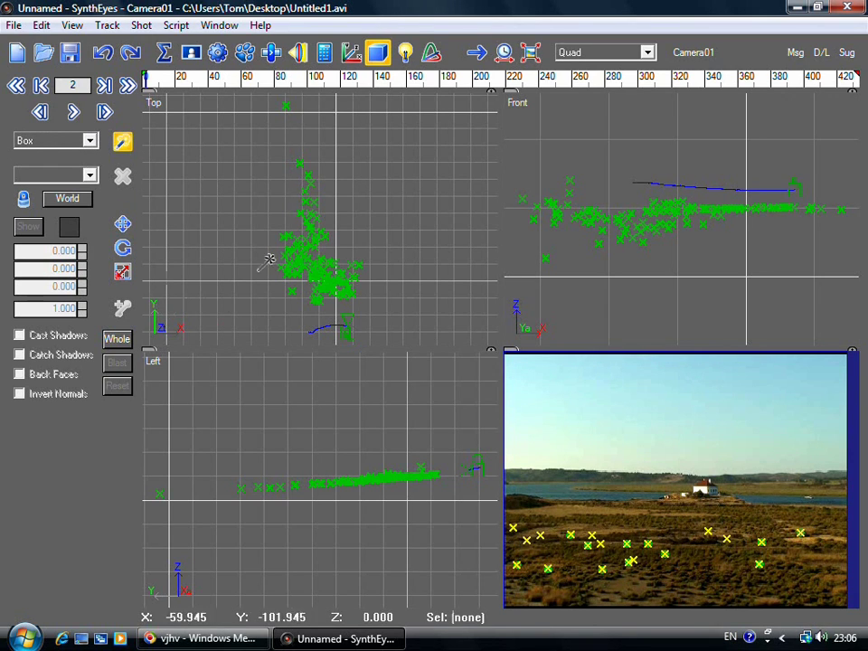
pyautogui.moveTo(363, 184); pyautogui.dragTo(360, 139, button='middle')
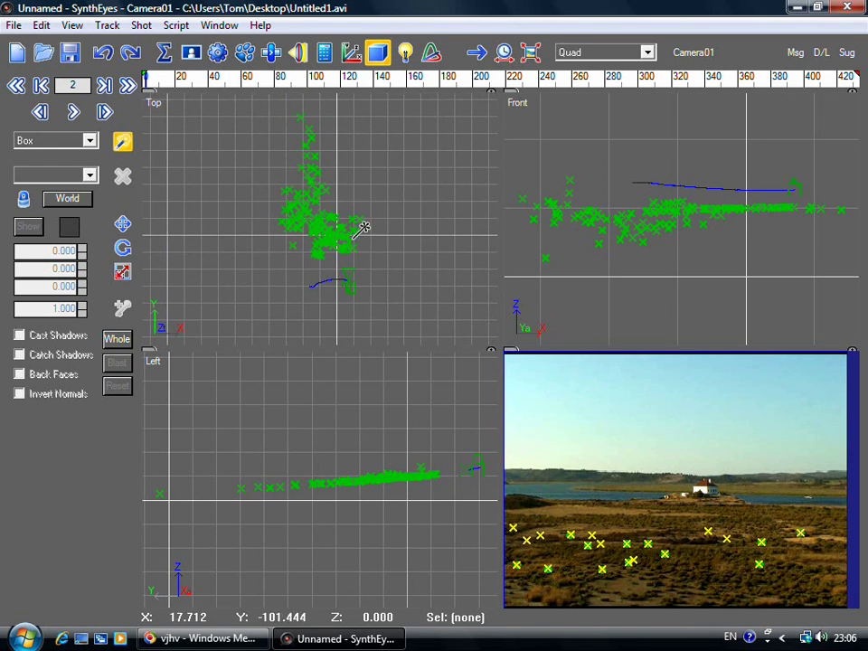
pyautogui.moveTo(353, 133)
pyautogui.mouseDown()
pyautogui.moveTo(364, 156)
pyautogui.moveTo(379, 154)
pyautogui.moveTo(369, 136)
pyautogui.mouseUp()
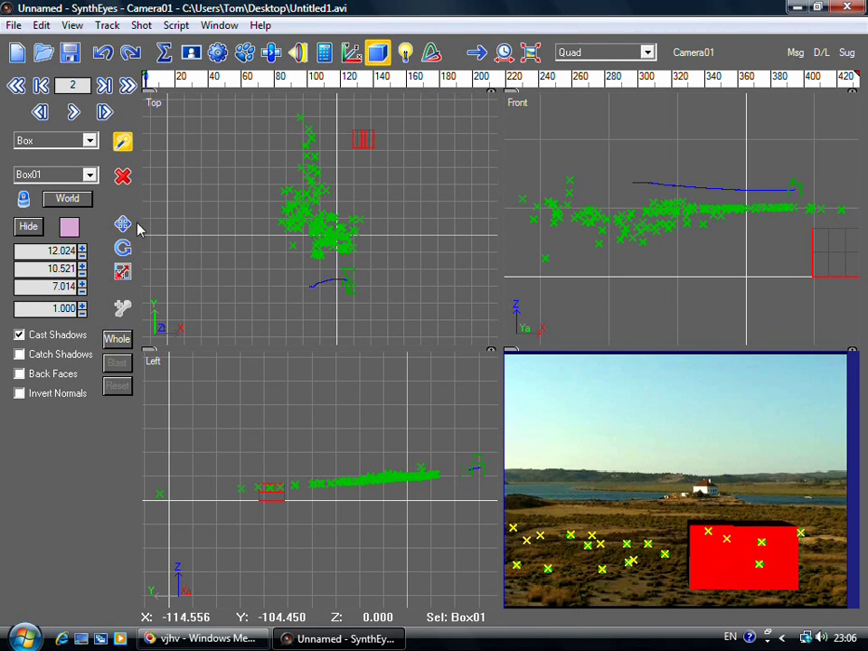
# Move the box farther from the camera to about Y -5 and raise it to the horizon in the camera view.
pyautogui.click(122, 223)
pyautogui.moveTo(357, 139)
pyautogui.mouseDown()
pyautogui.moveTo(336, 126)
pyautogui.moveTo(343, 144)
pyautogui.mouseUp()
pyautogui.moveTo(397, 149); pyautogui.dragTo(387, 215, button='middle')
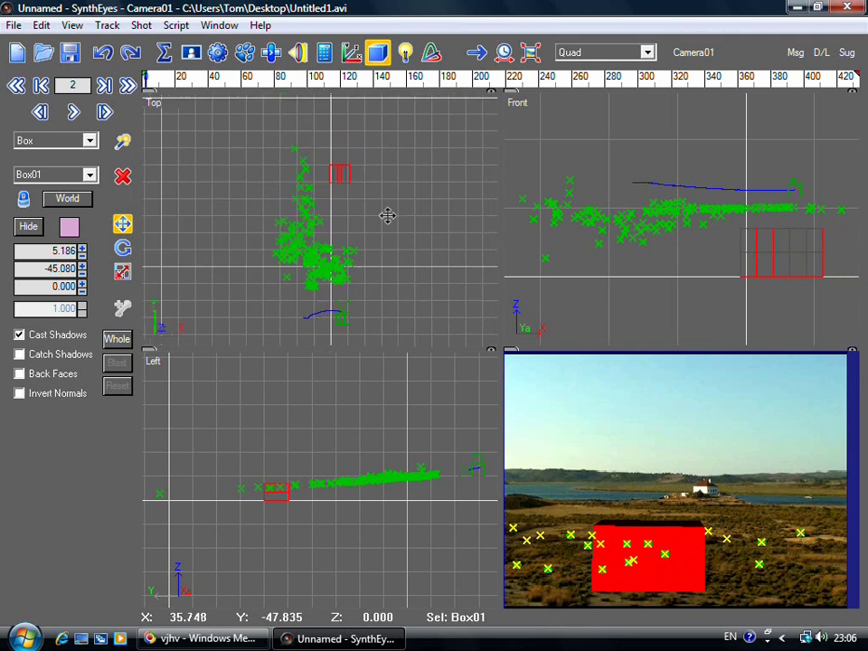
pyautogui.moveTo(343, 300); pyautogui.dragTo(328, 225)
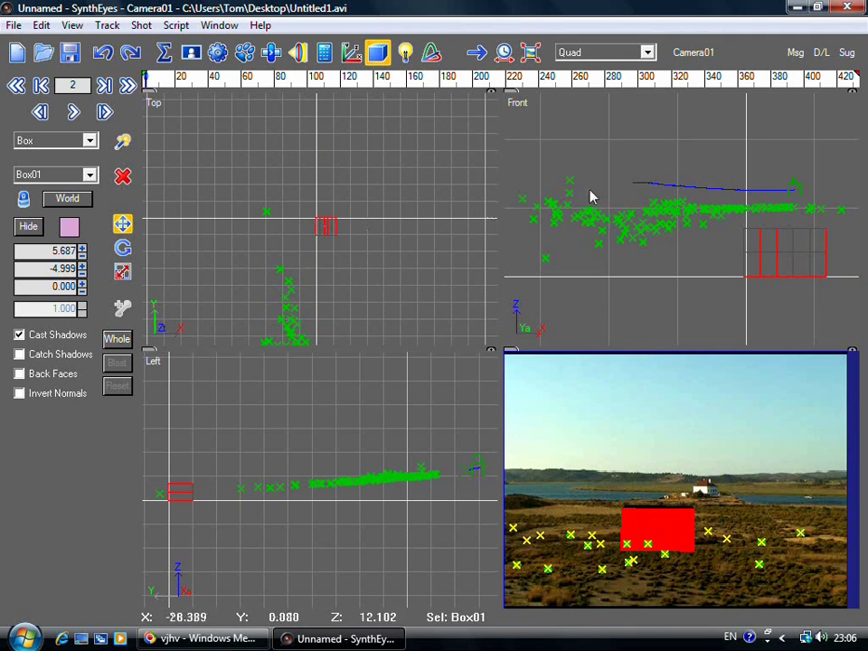
pyautogui.moveTo(777, 241); pyautogui.dragTo(761, 171)
# Rotate the box in the Top, Front and Left views to about 18.2, -17.3 and 3.8 degrees.
pyautogui.click(123, 247)
pyautogui.moveTo(325, 225); pyautogui.dragTo(342, 219)
pyautogui.moveTo(785, 163)
pyautogui.mouseDown()
pyautogui.moveTo(785, 147)
pyautogui.moveTo(785, 159)
pyautogui.mouseUp()
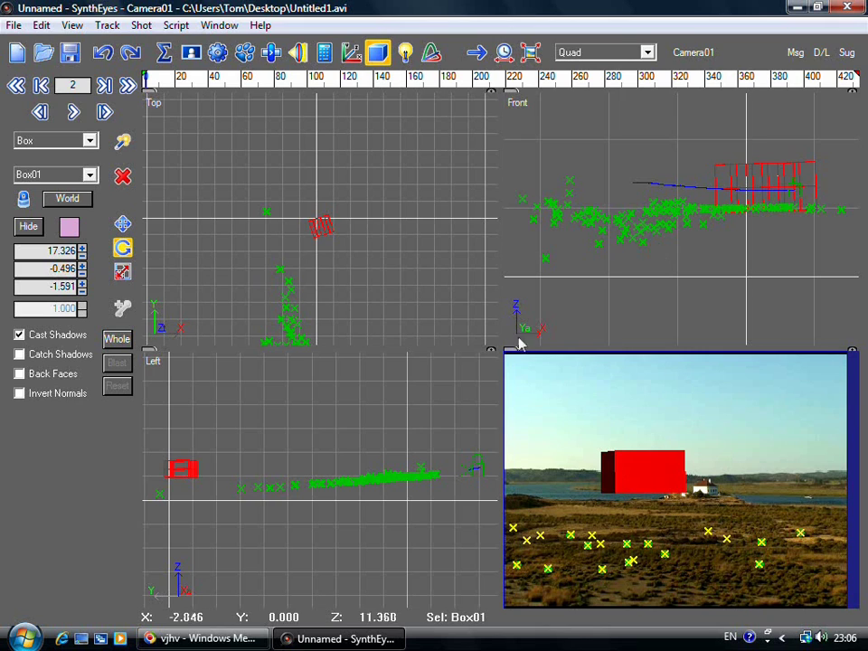
pyautogui.moveTo(185, 467); pyautogui.dragTo(219, 421)
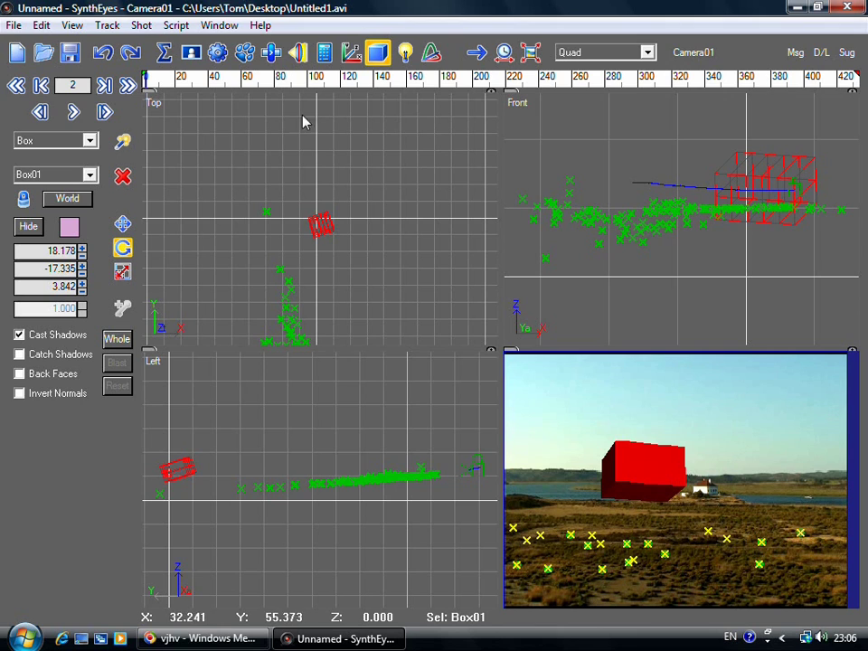
# Scrub through the shot to check how the box follows the tracked footage, returning to frame 0.
pyautogui.moveTo(148, 77); pyautogui.dragTo(277, 70)
pyautogui.moveTo(254, 106)
pyautogui.mouseDown()
pyautogui.moveTo(221, 116)
pyautogui.moveTo(262, 65)
pyautogui.moveTo(341, 60)
pyautogui.moveTo(377, 71)
pyautogui.moveTo(220, 66)
pyautogui.moveTo(153, 73)
pyautogui.moveTo(213, 76)
pyautogui.moveTo(143, 76)
pyautogui.mouseUp()
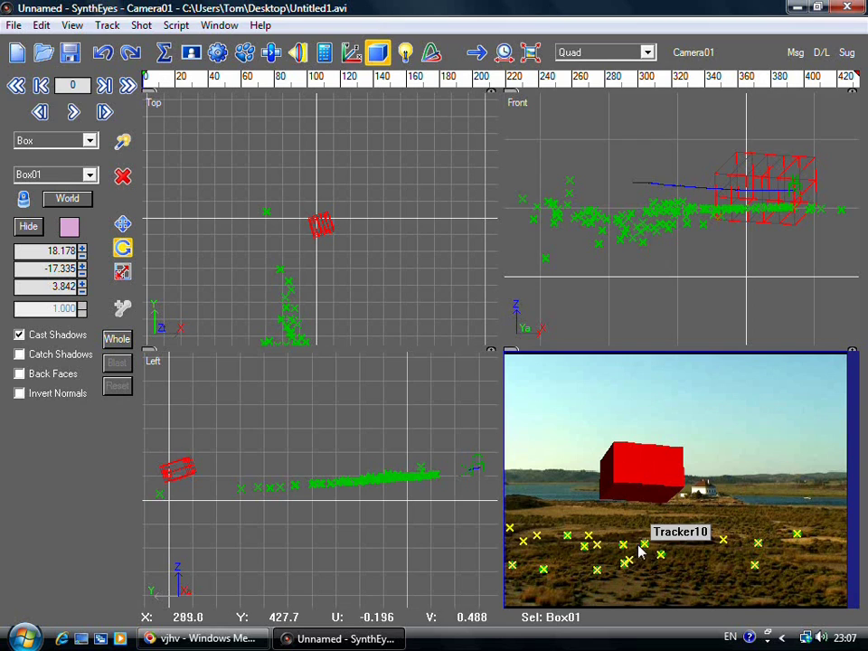
# Export the scene to the desktop as a Max Script v6/later file named track01, keeping the V6 or later setting.
pyautogui.click(14, 26)
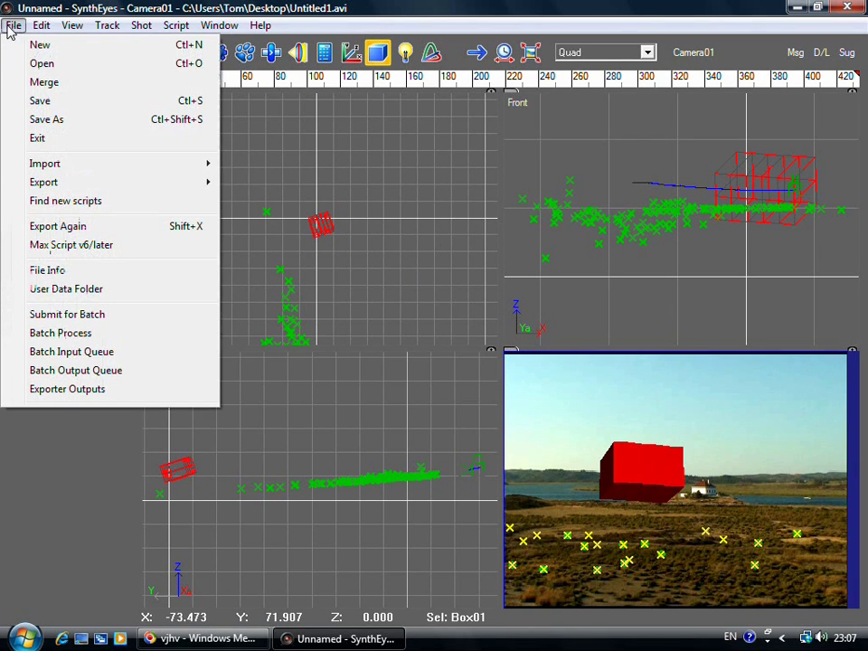
pyautogui.moveTo(203, 187)
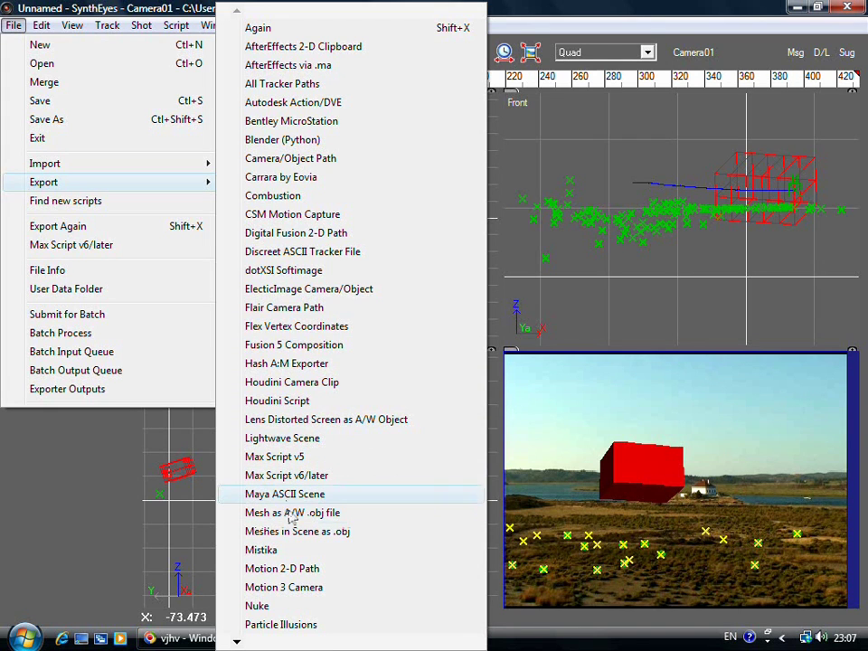
pyautogui.click(280, 476)
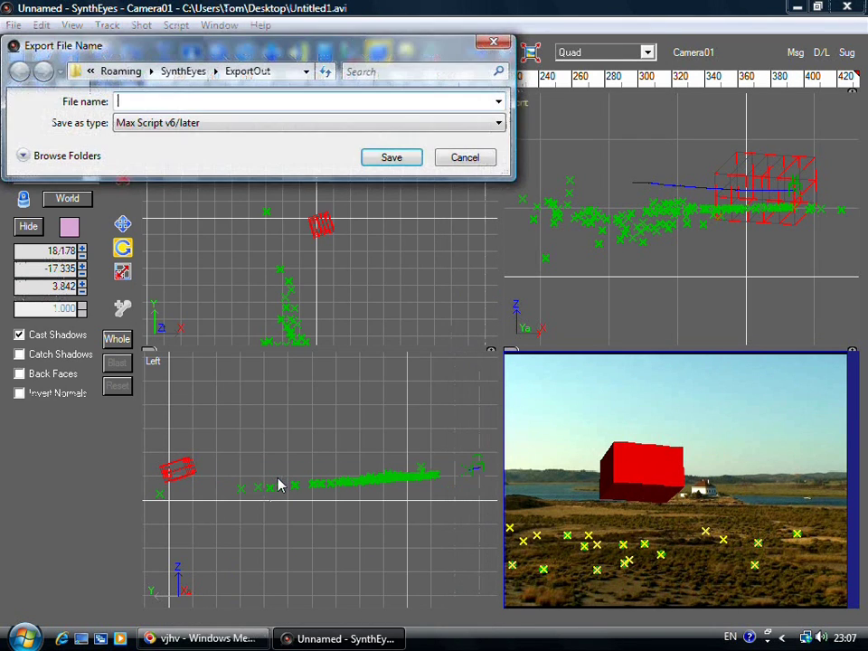
pyautogui.click(91, 71)
pyautogui.click(107, 127)
pyautogui.click(141, 102)
pyautogui.write('track01')
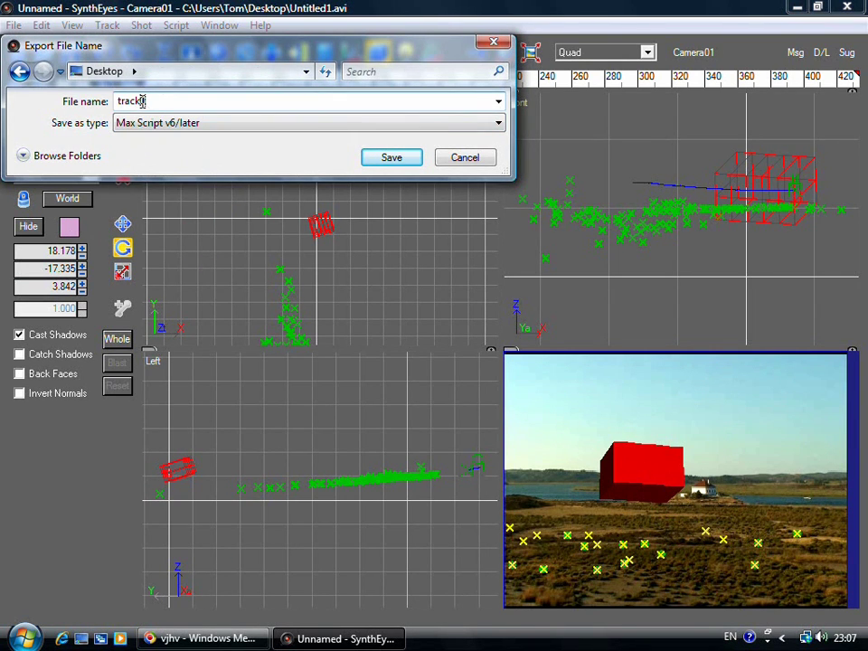
pyautogui.click(389, 159)
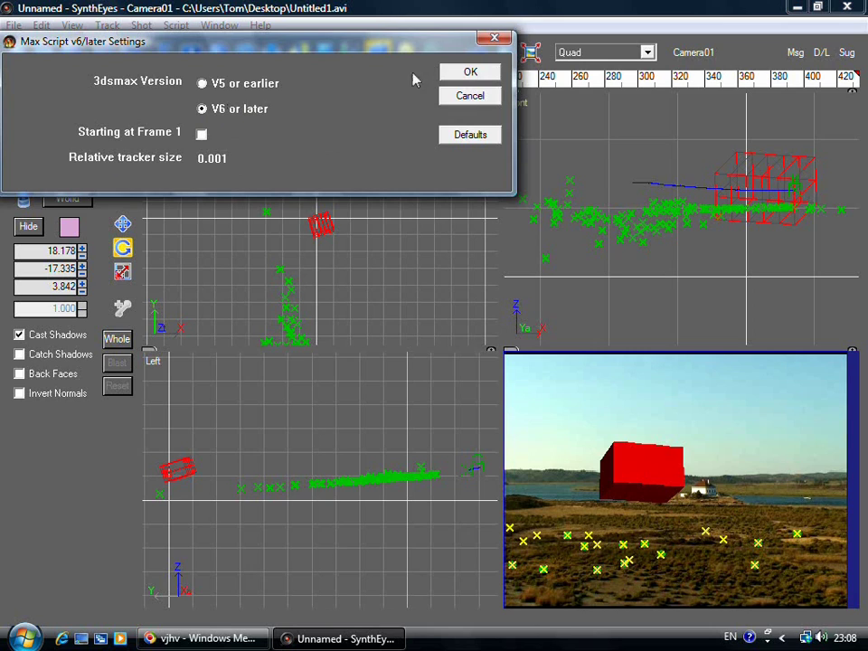
pyautogui.click(470, 71)
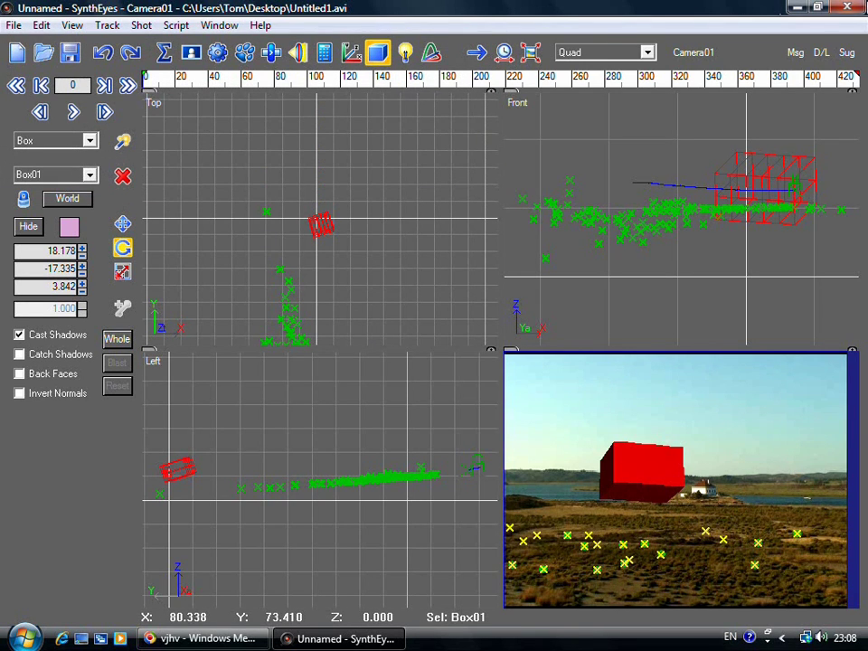
# Close SynthEyes without saving the scene.
pyautogui.click(846, 9)
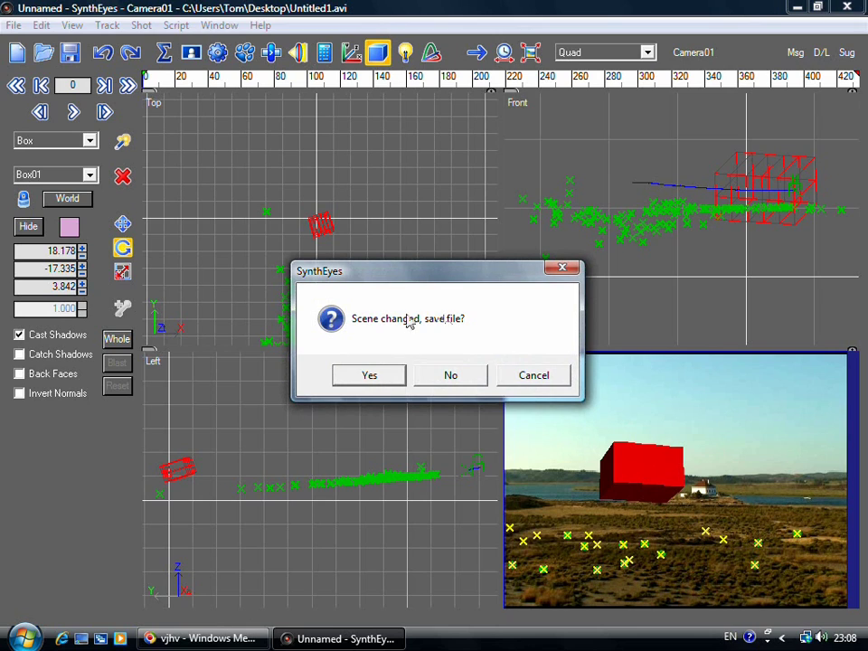
pyautogui.click(451, 376)
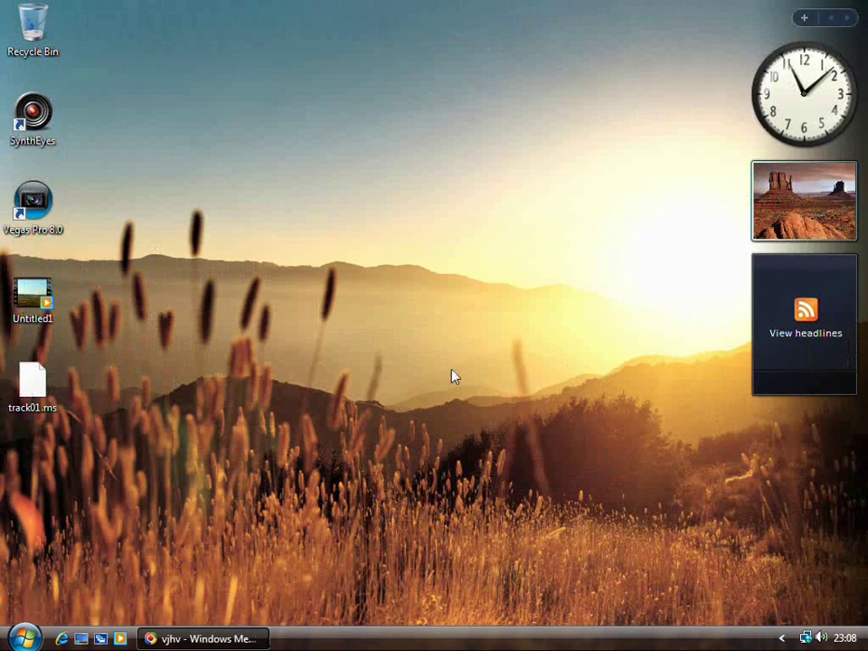